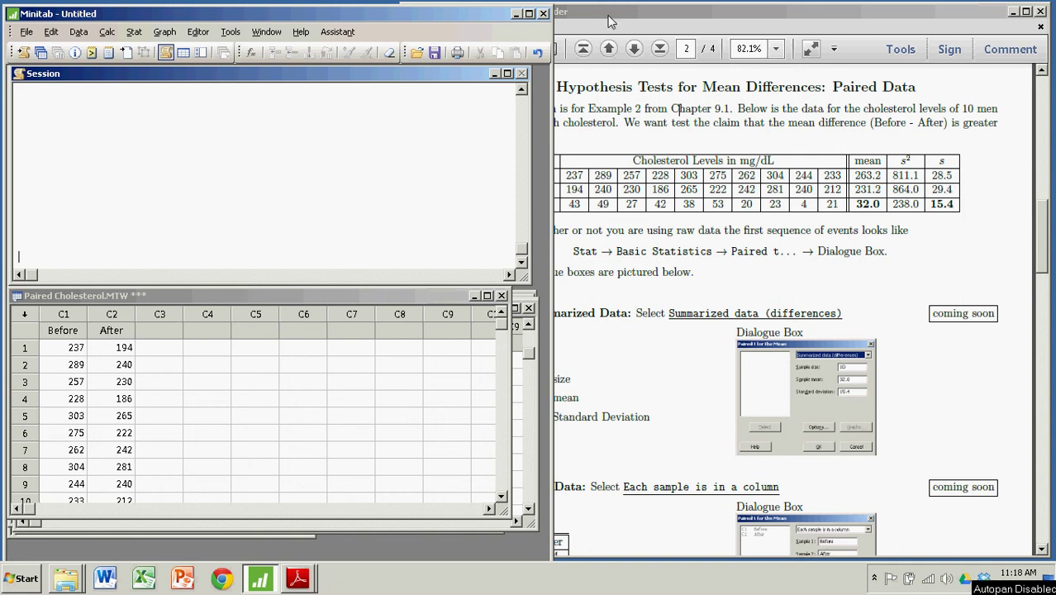
Bring the Chapter 9.1 PDF handout in front of Minitab and highlight its 'Using Summarized Data' heading.
left_click(610, 23)
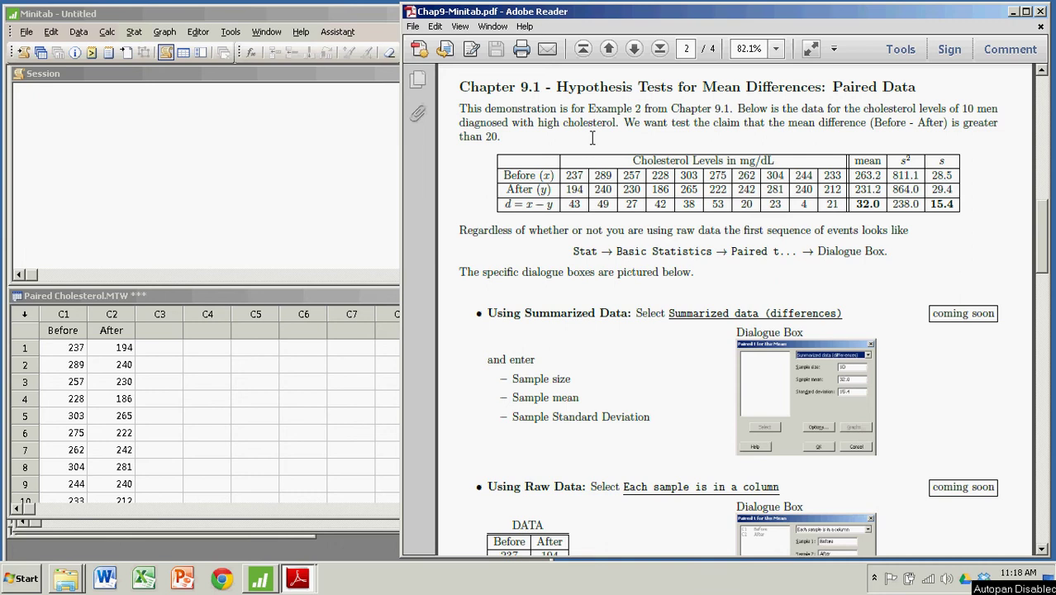
scroll(587, 223, "down", 3)
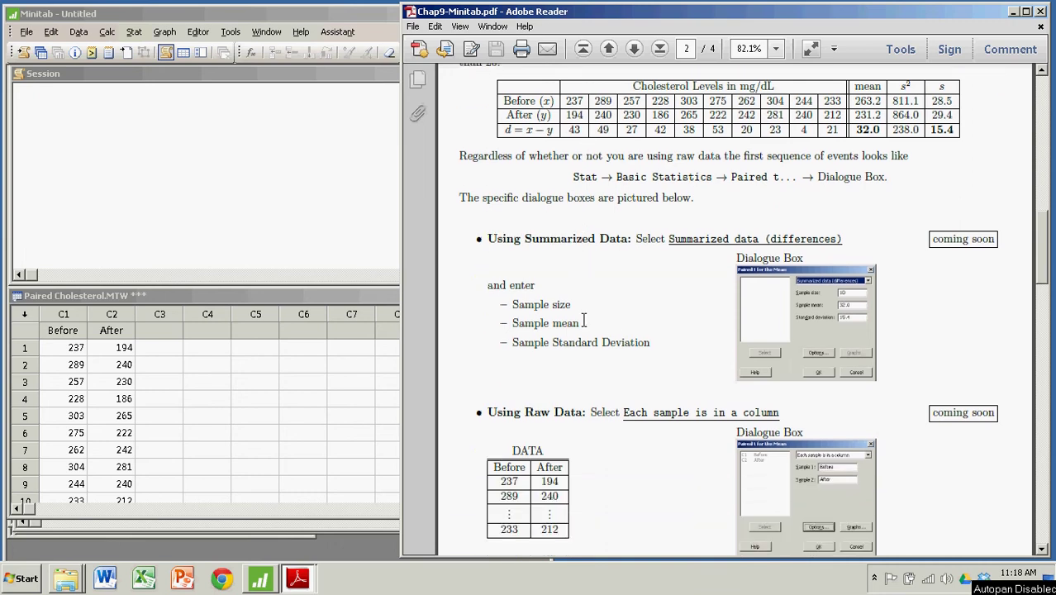
scroll(605, 322, "up", 1)
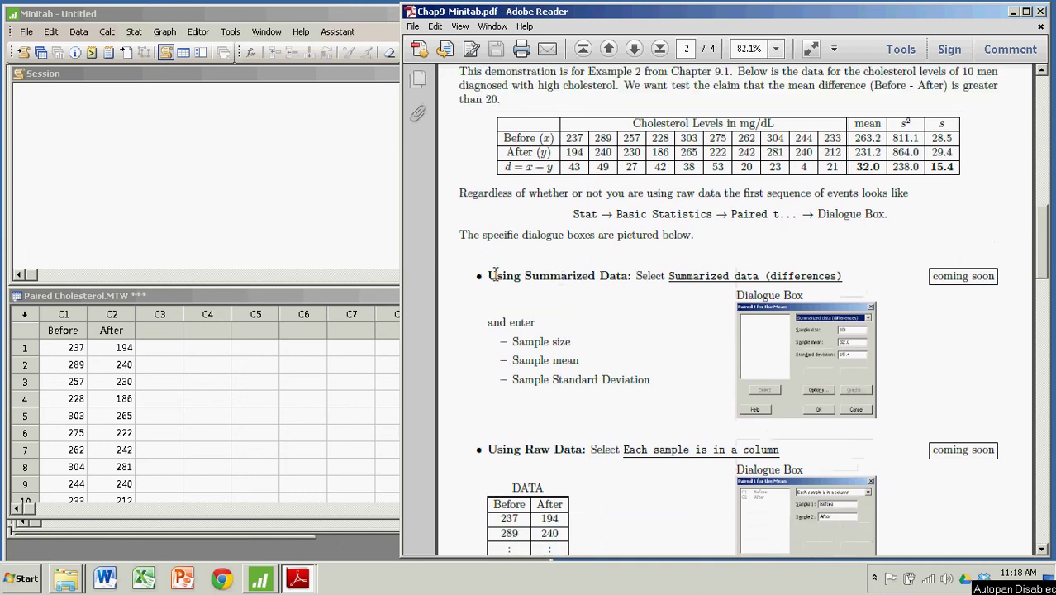
left_click_drag(488, 275, 631, 278)
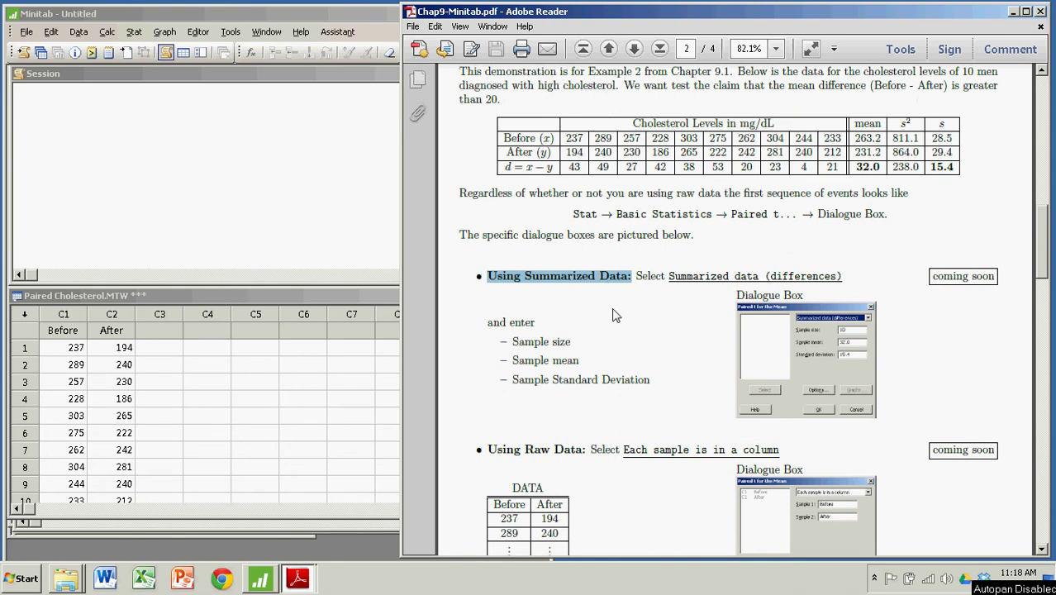
left_click(618, 251)
Highlight the Before and After cholesterol rows in the handout's table.
scroll(617, 254, "up", 1)
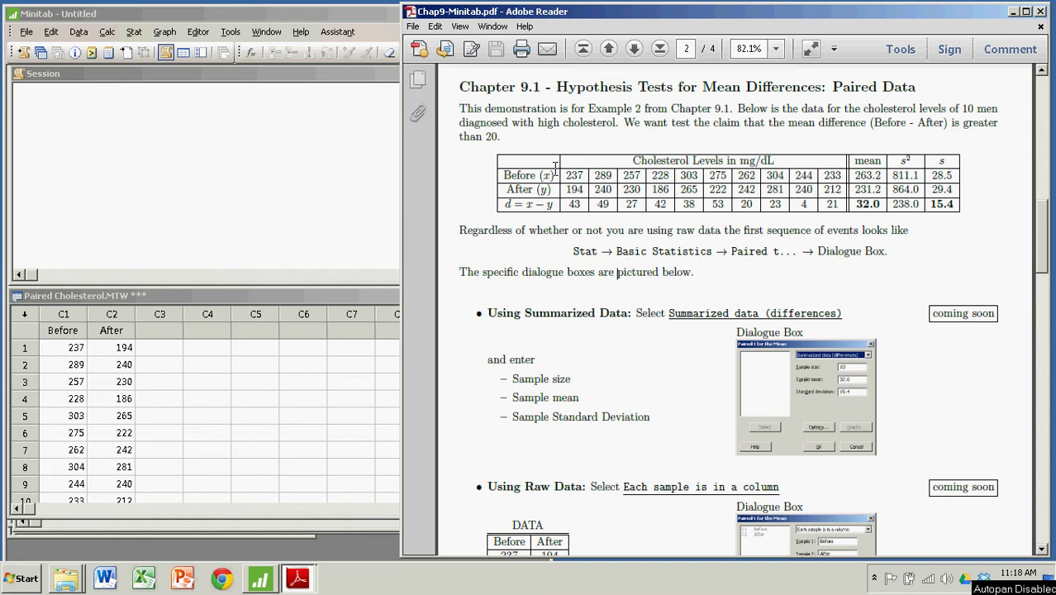
left_click_drag(563, 176, 822, 177)
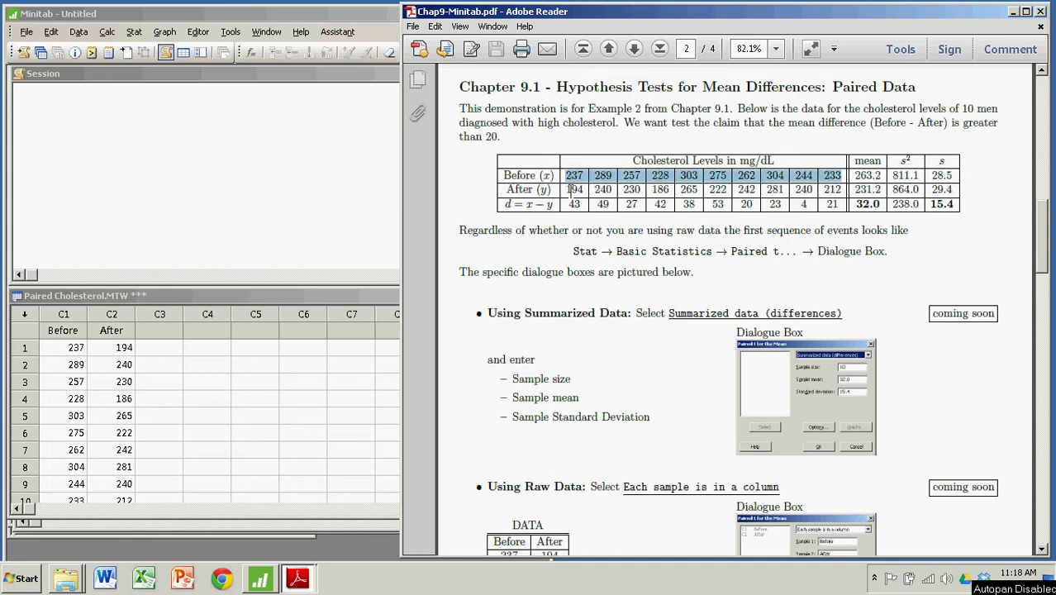
left_click_drag(569, 189, 834, 193)
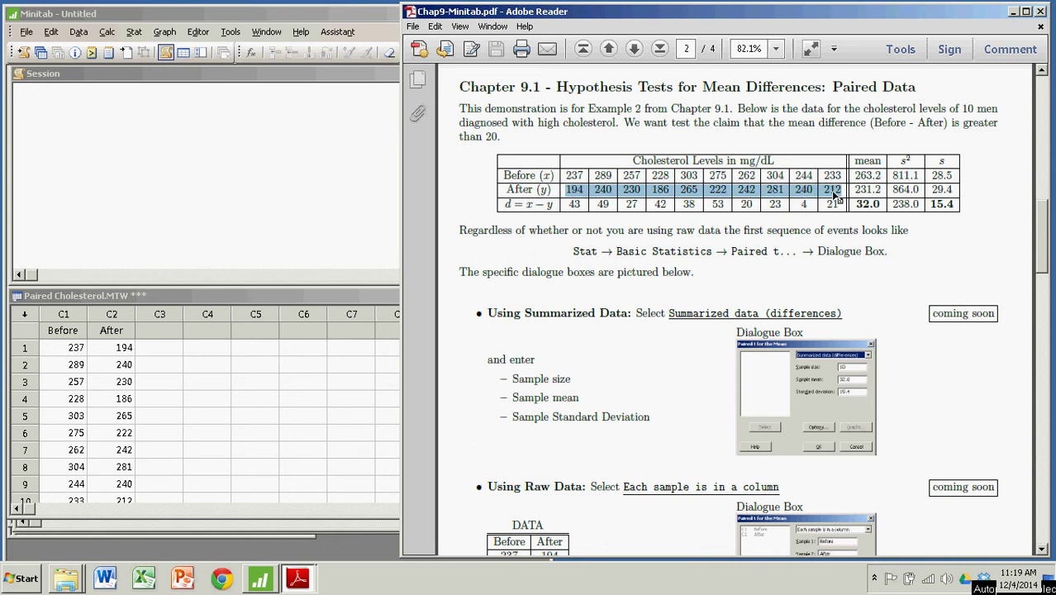
left_click(642, 137)
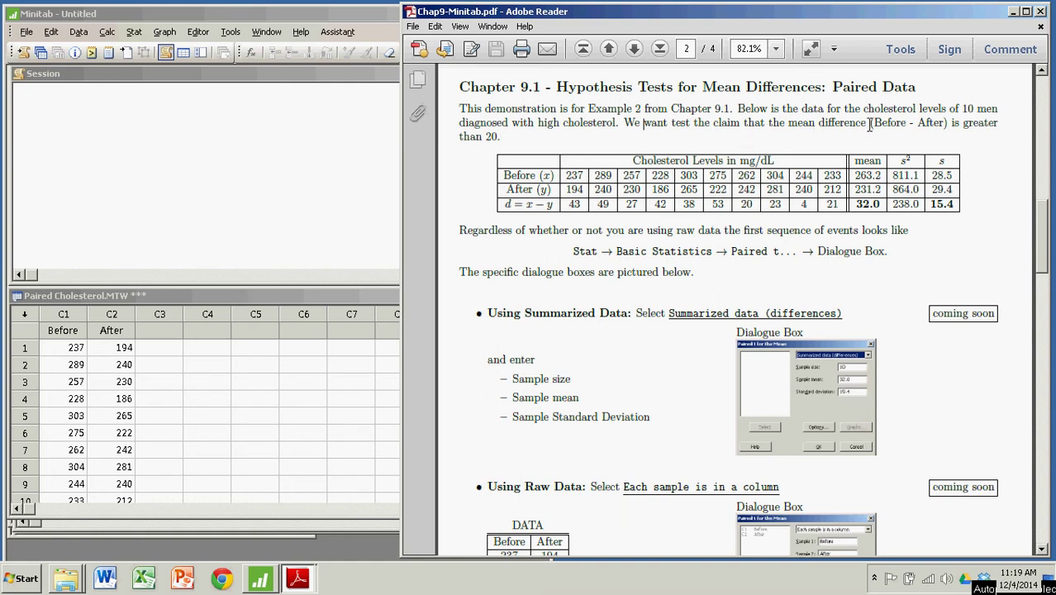
left_click_drag(873, 124, 889, 135)
left_click_drag(461, 138, 500, 138)
left_click_drag(588, 108, 733, 110)
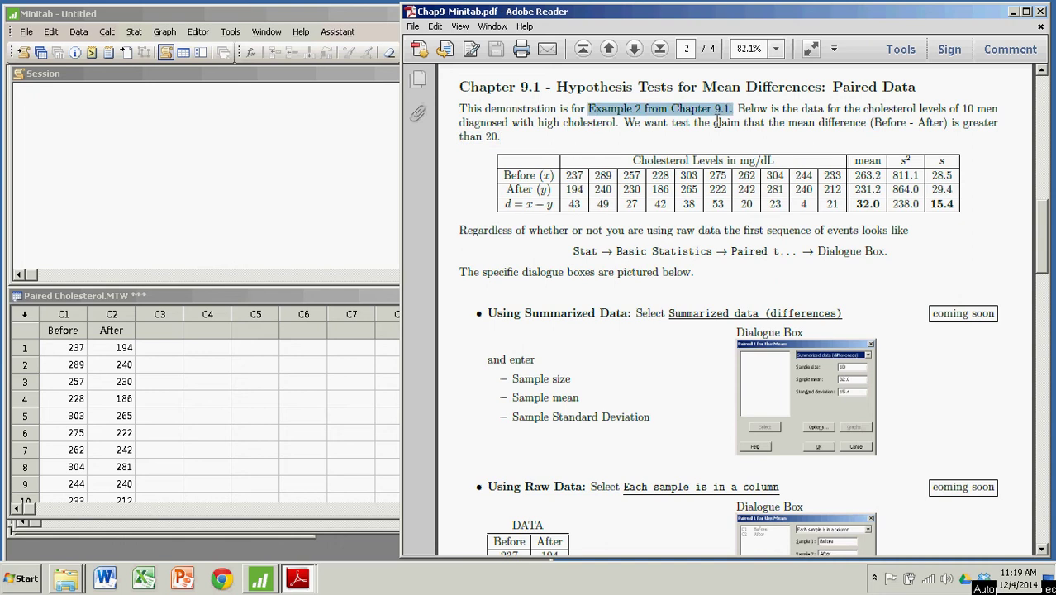
left_click(634, 133)
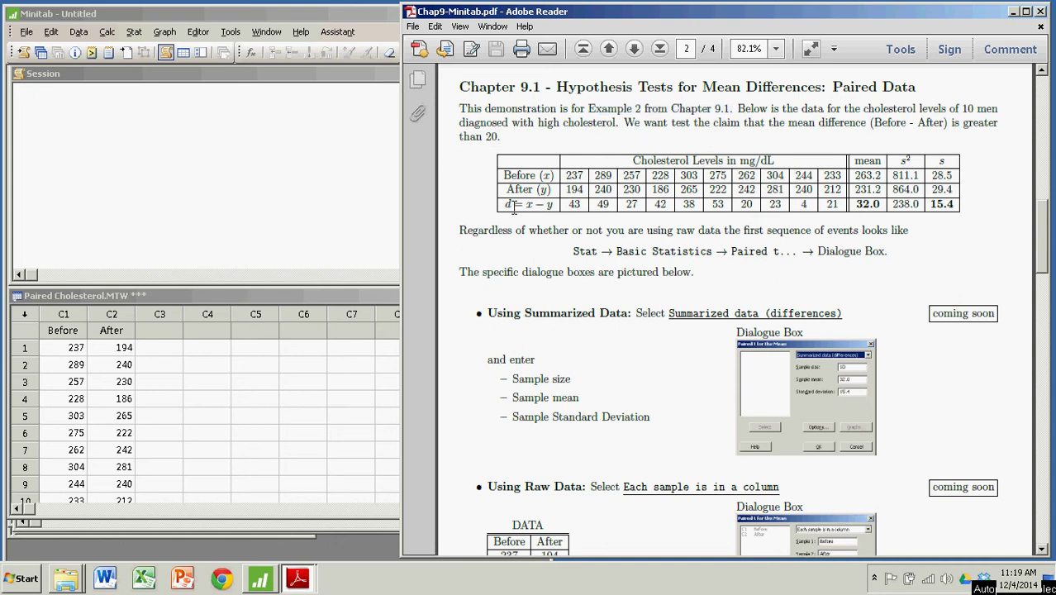
left_click_drag(506, 205, 556, 205)
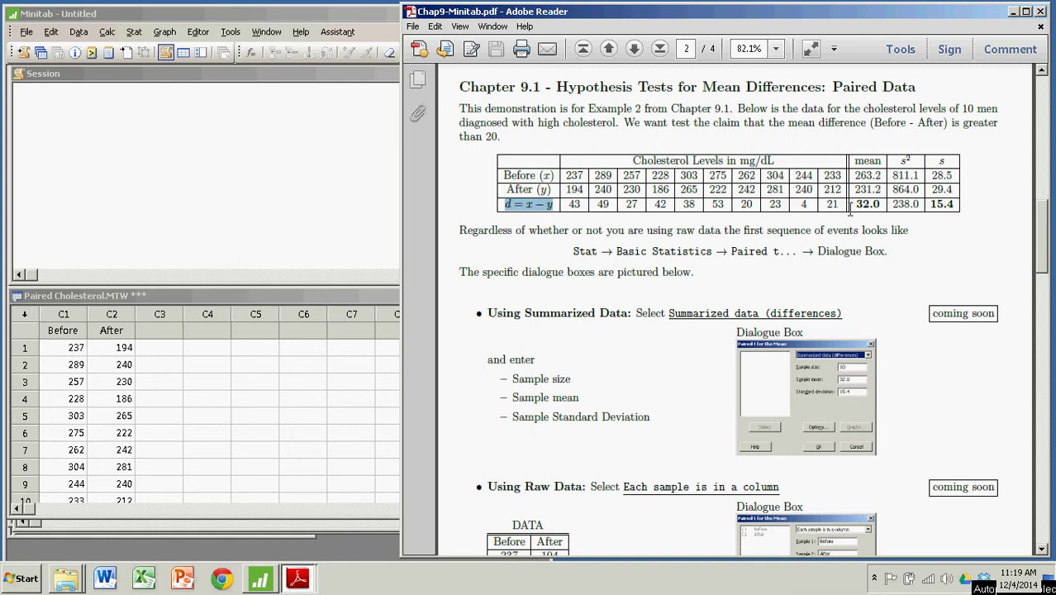
left_click_drag(854, 204, 878, 211)
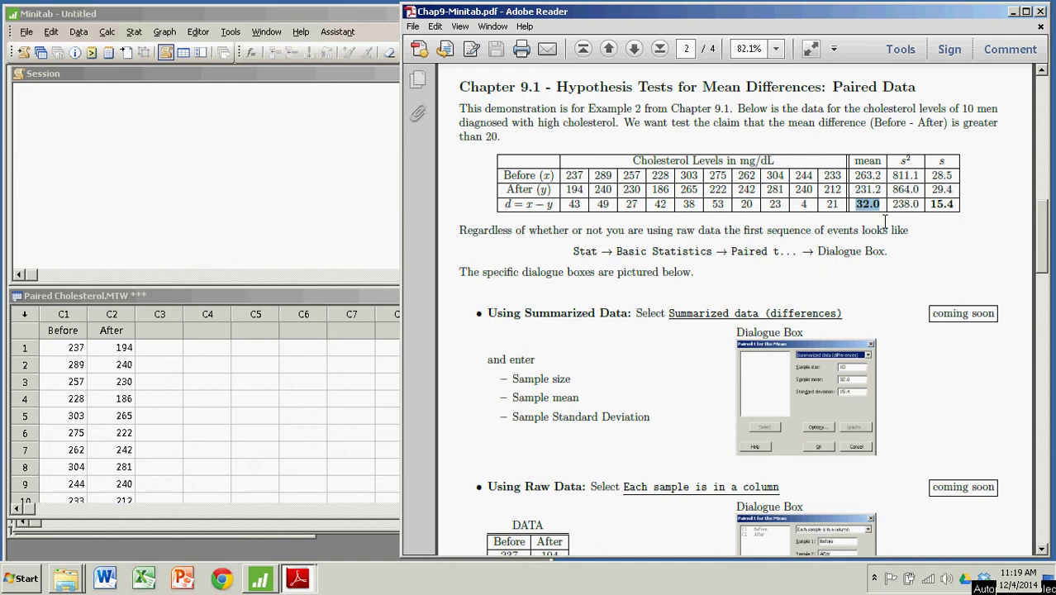
left_click(726, 139)
left_click_drag(573, 251, 796, 252)
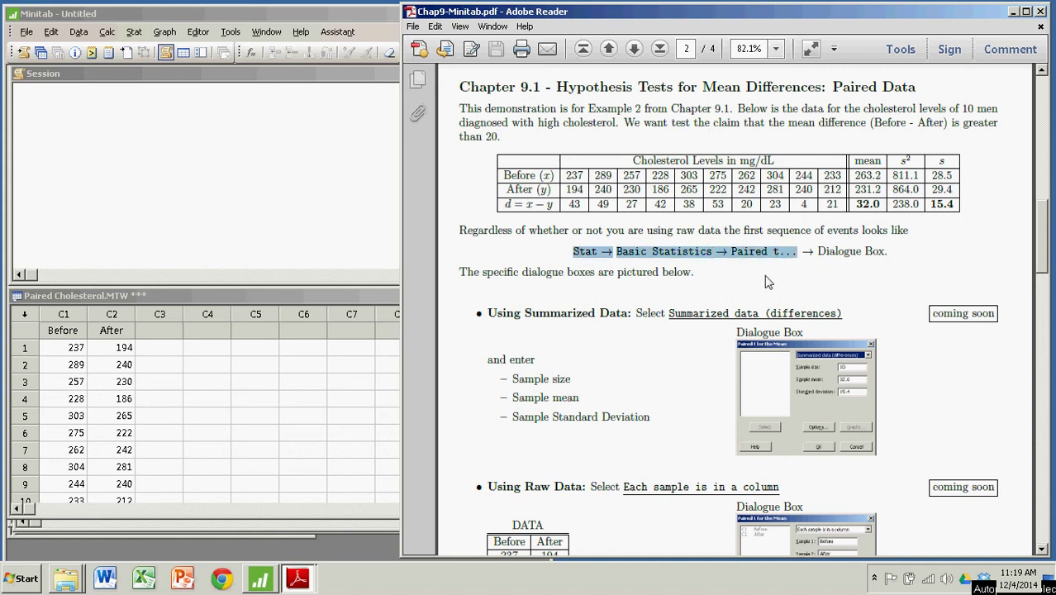
Open Minitab's Paired t dialog and choose 'Summarized data (differences)' as the data input.
left_click(347, 17)
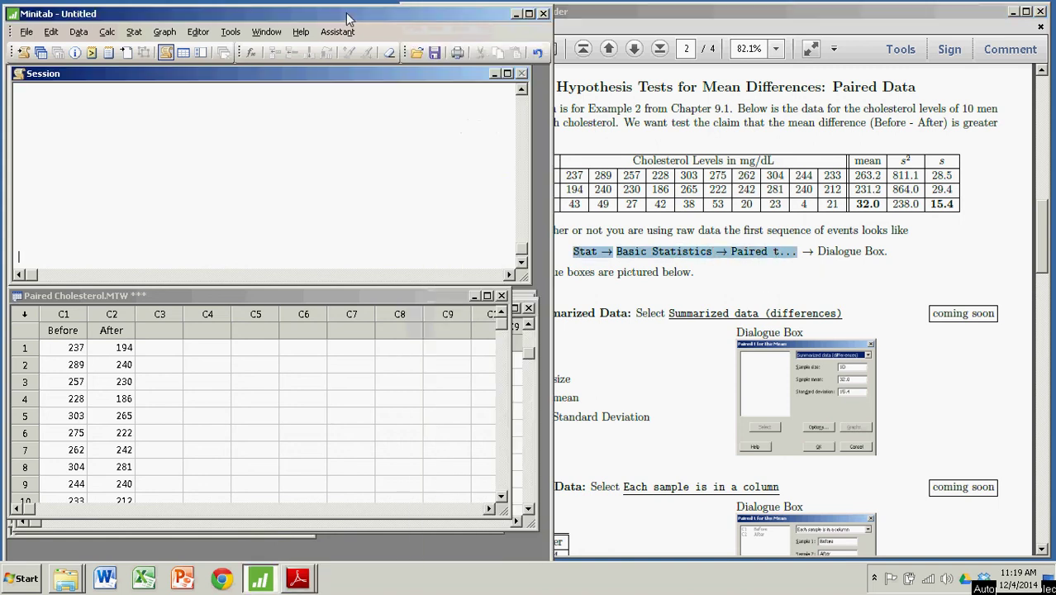
left_click(134, 34)
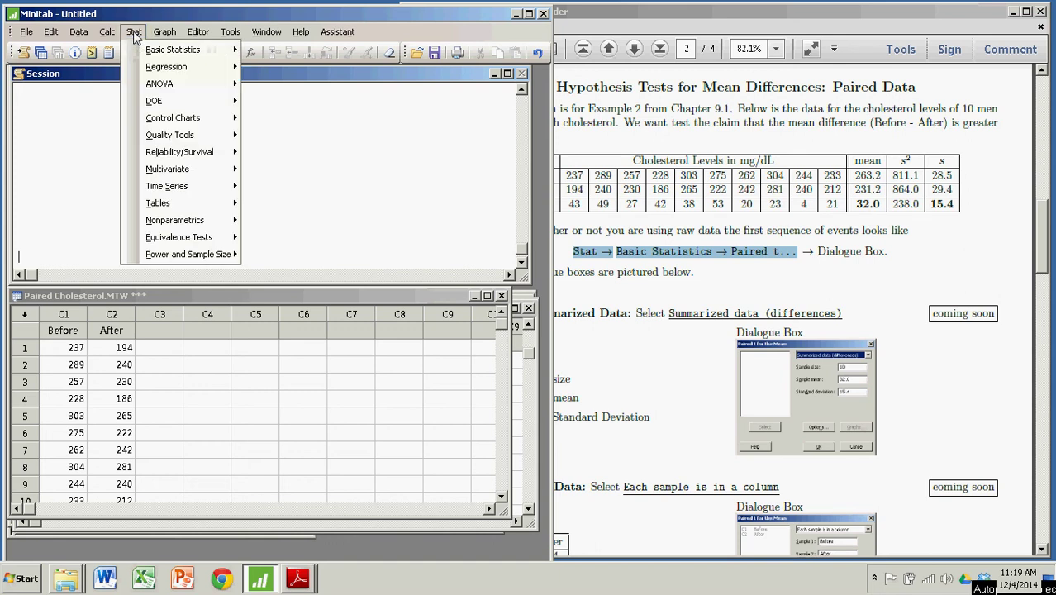
mouse_move(151, 52)
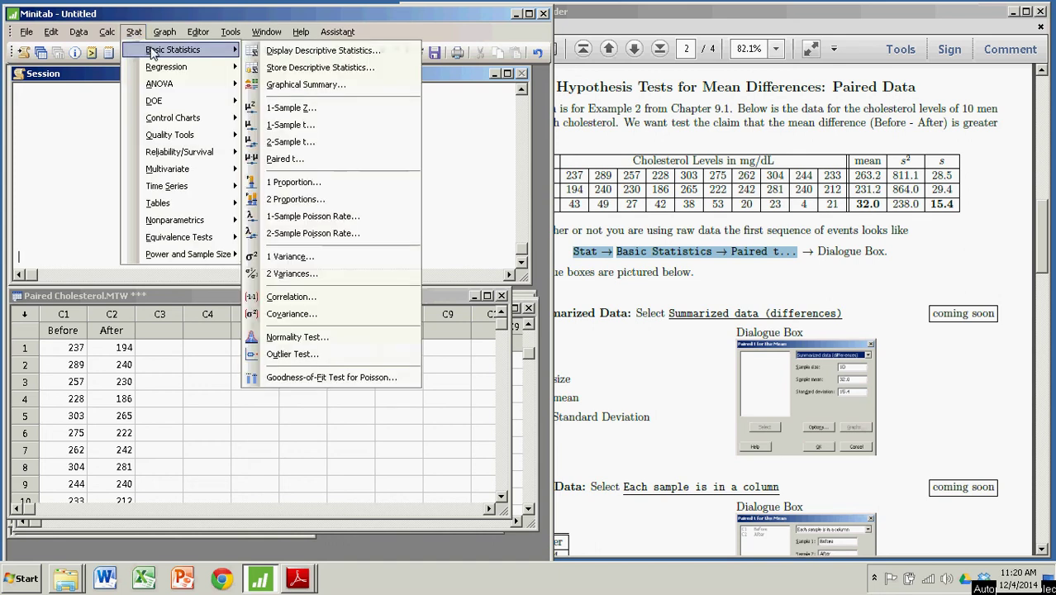
left_click(289, 160)
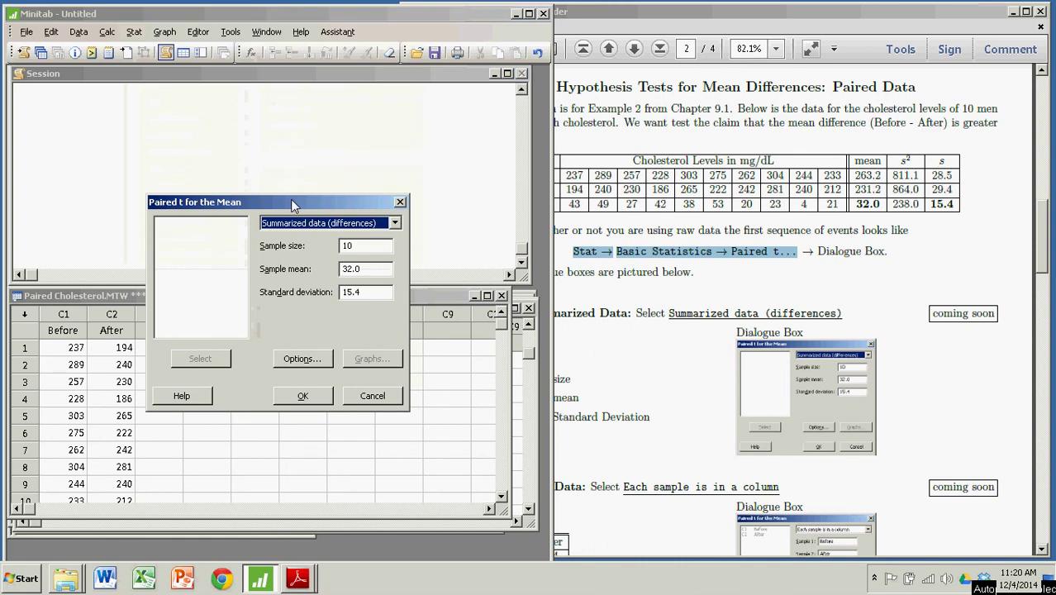
left_click_drag(291, 200, 331, 118)
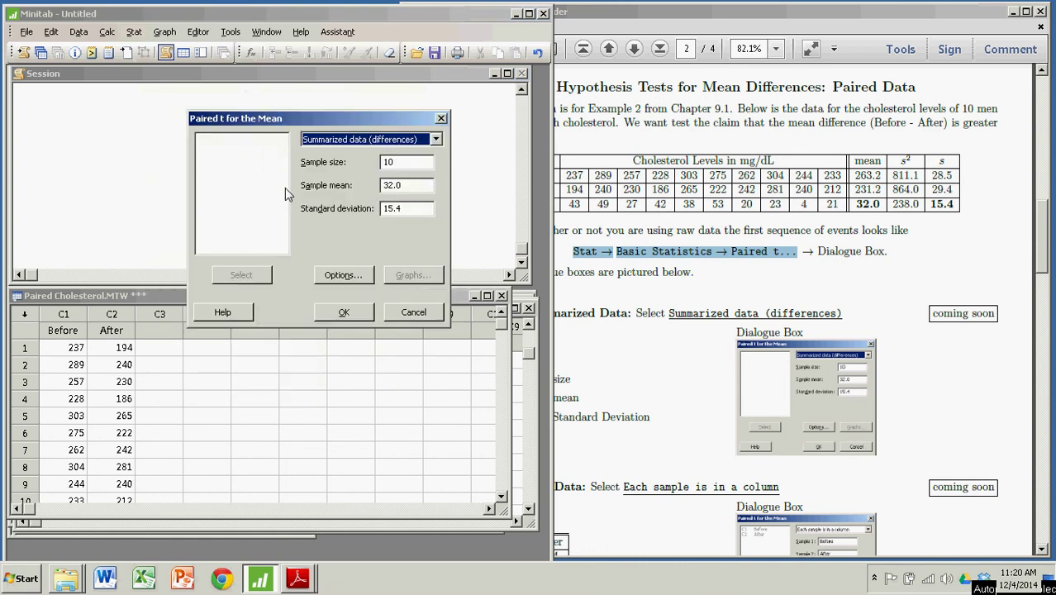
left_click(435, 140)
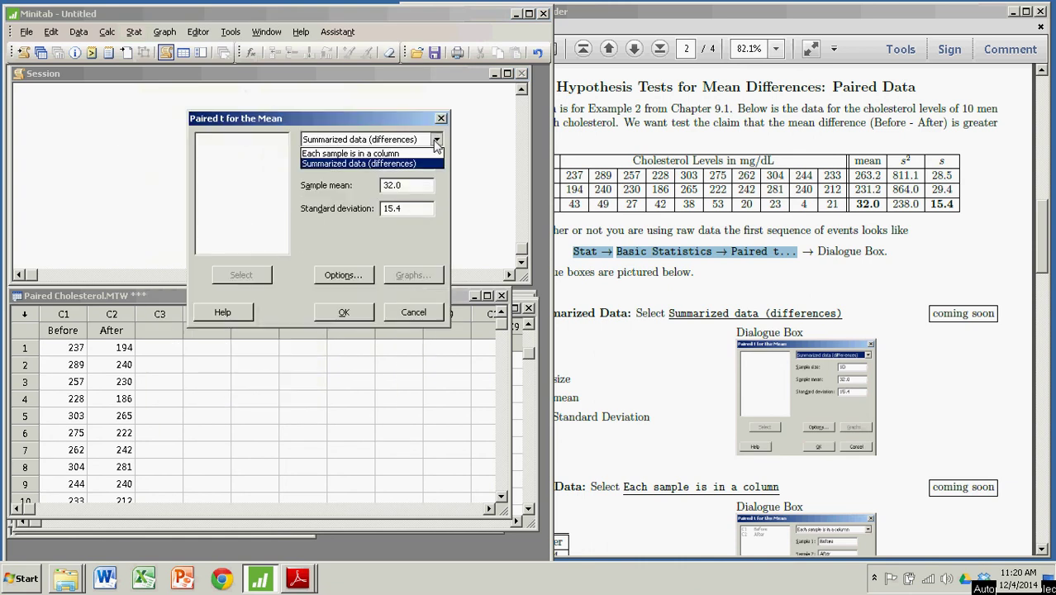
left_click(384, 154)
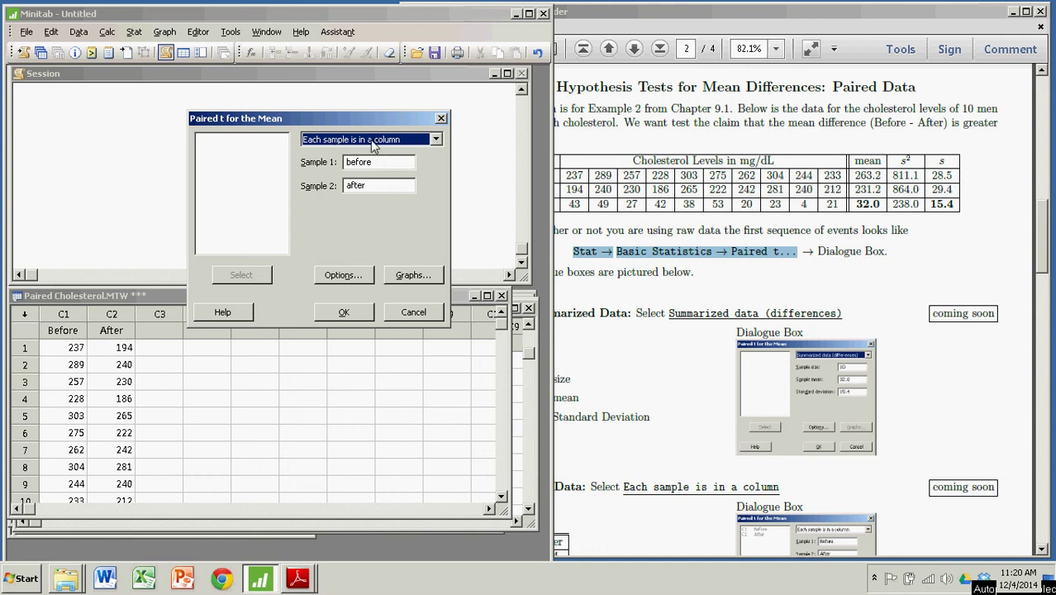
left_click(431, 141)
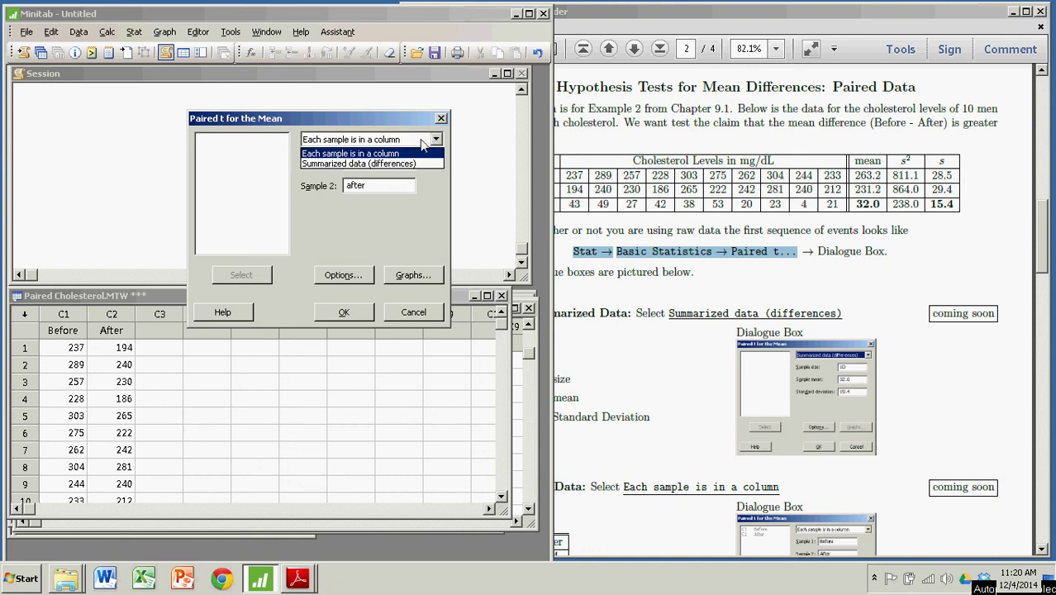
left_click(370, 164)
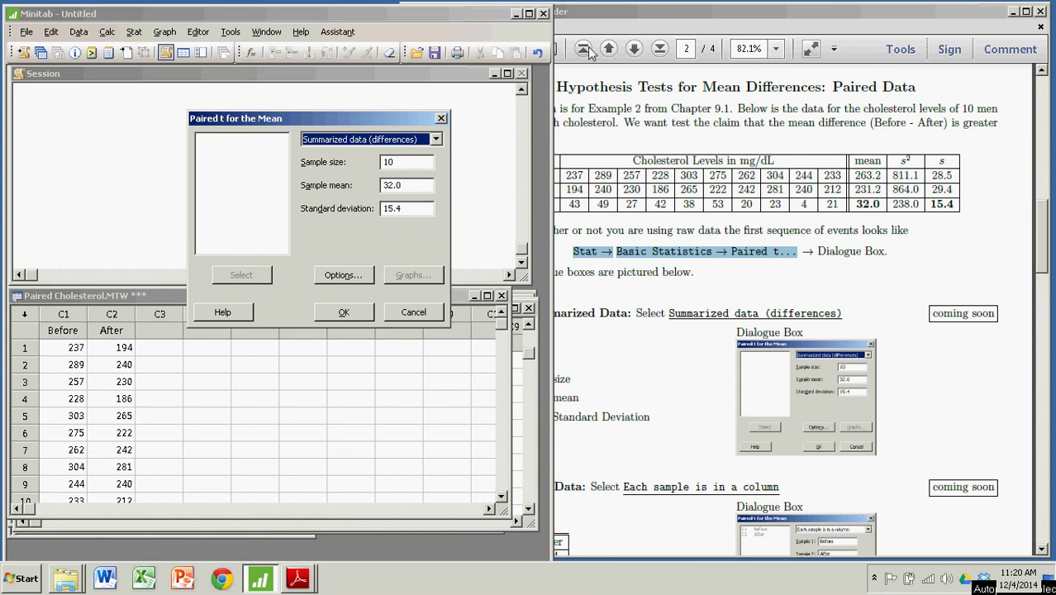
Enter sample size 10, mean 32.0 and standard deviation 15.4 from the PDF table.
left_click(607, 17)
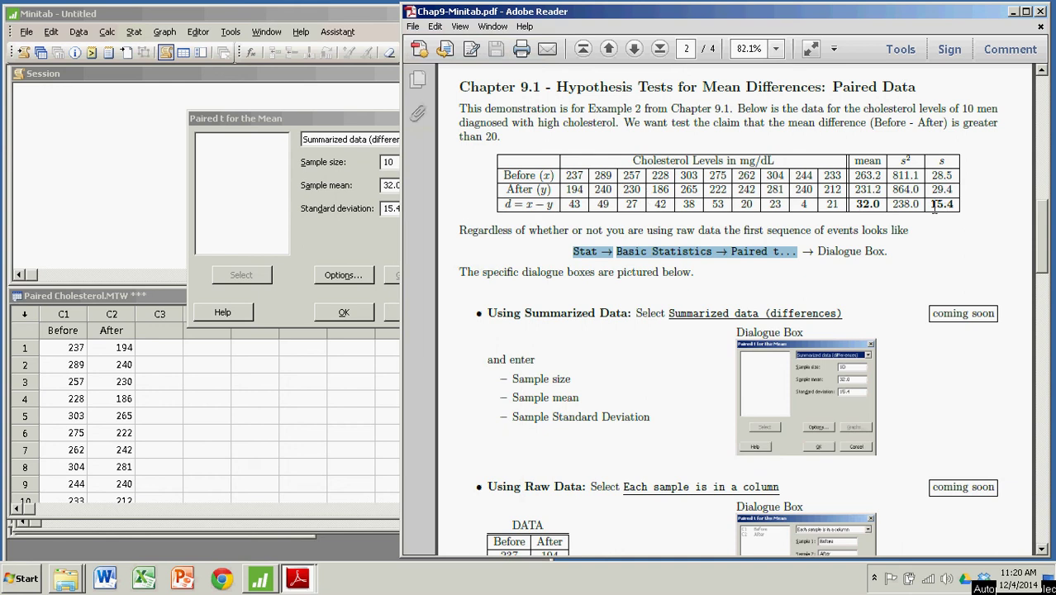
left_click(370, 124)
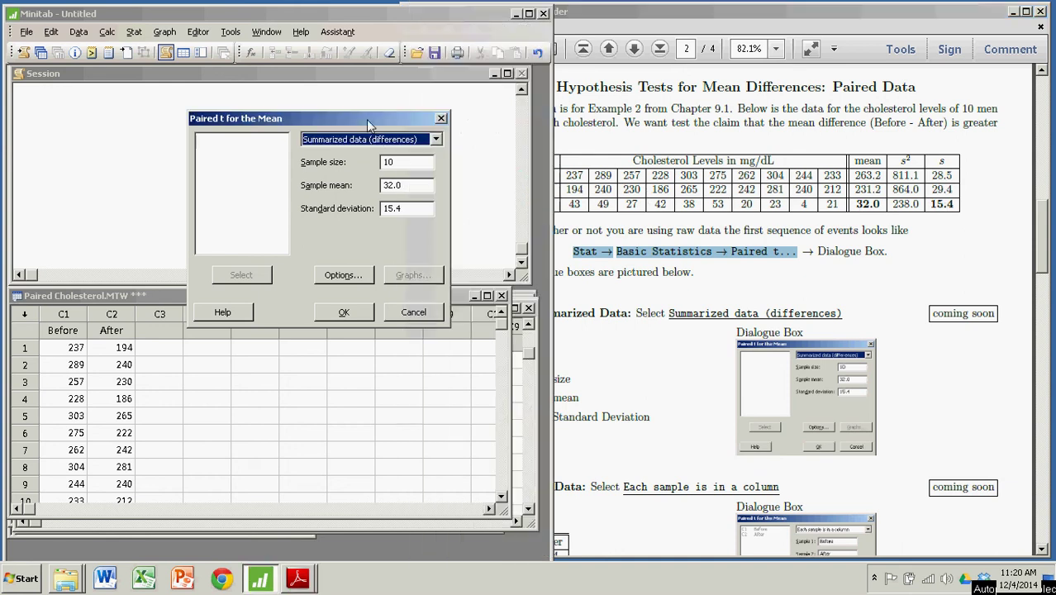
left_click(405, 162)
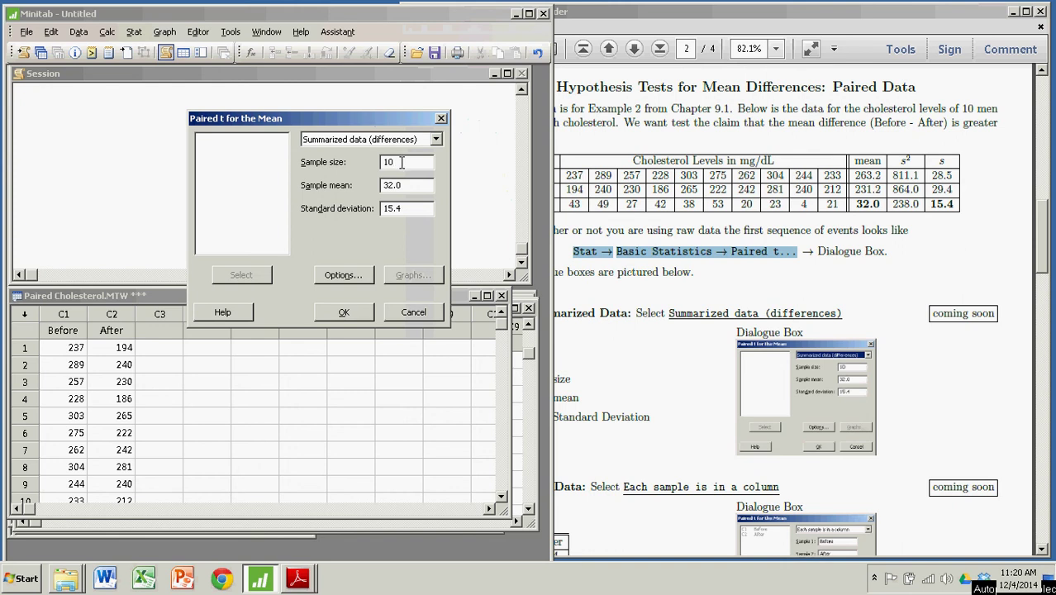
key("BackSpace")
key("BackSpace")
type("10")
left_click_drag(853, 203, 879, 203)
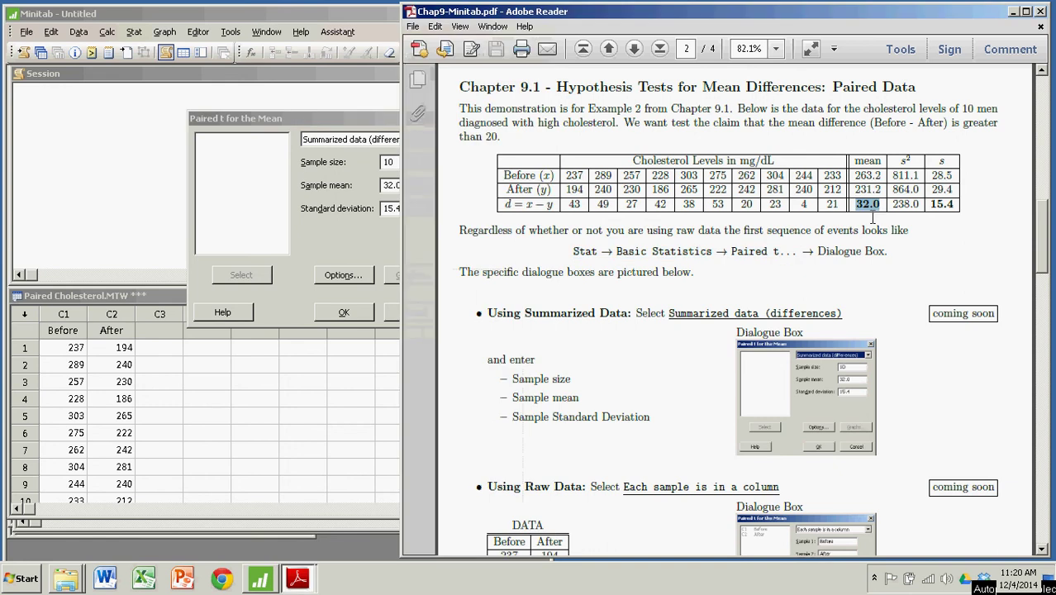
left_click(354, 116)
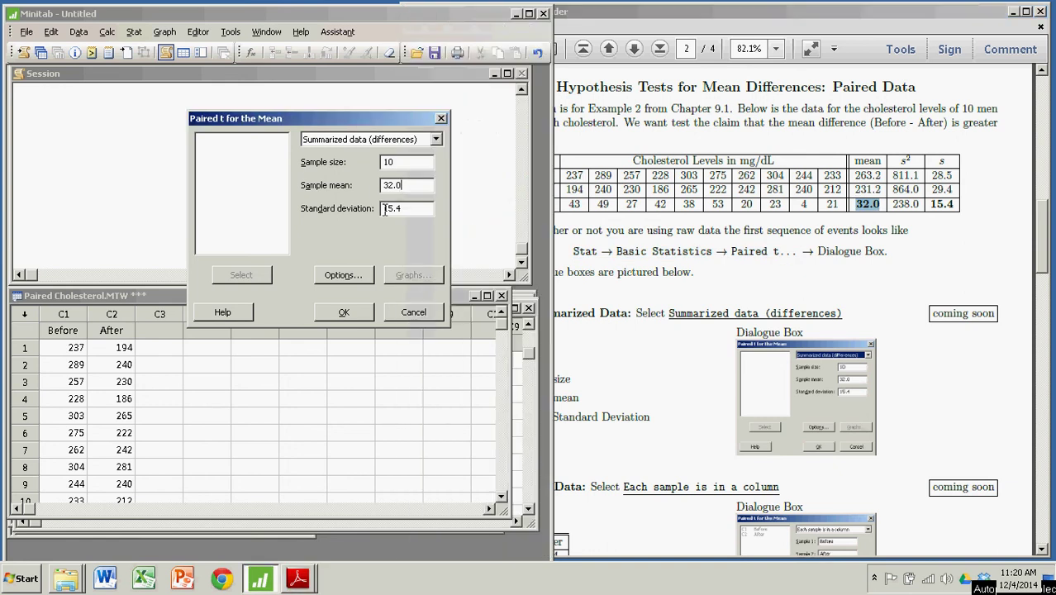
left_click_drag(382, 209, 405, 208)
left_click(932, 204)
left_click_drag(931, 204, 957, 205)
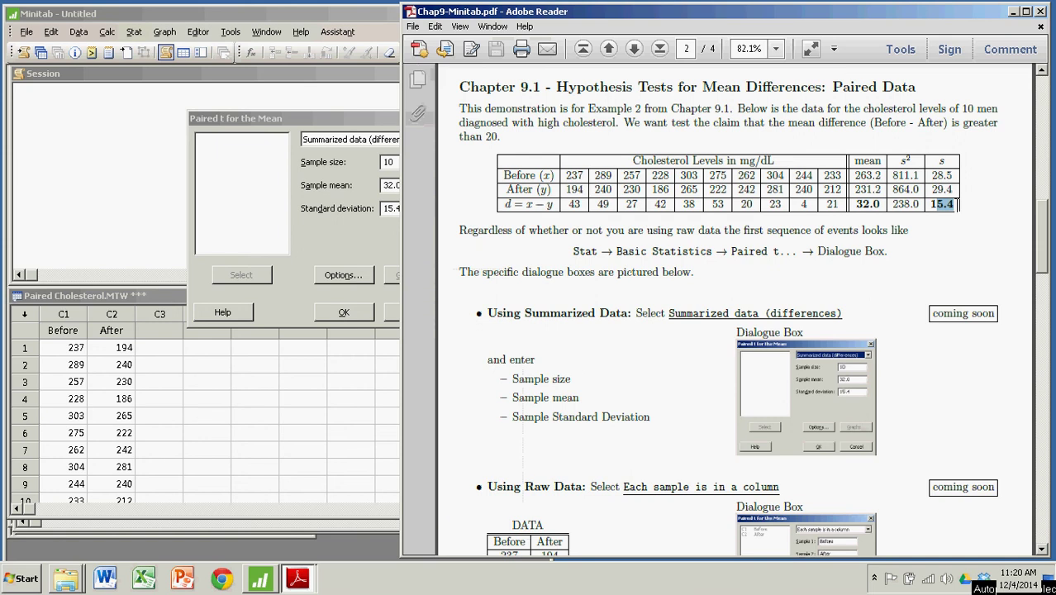
left_click(362, 123)
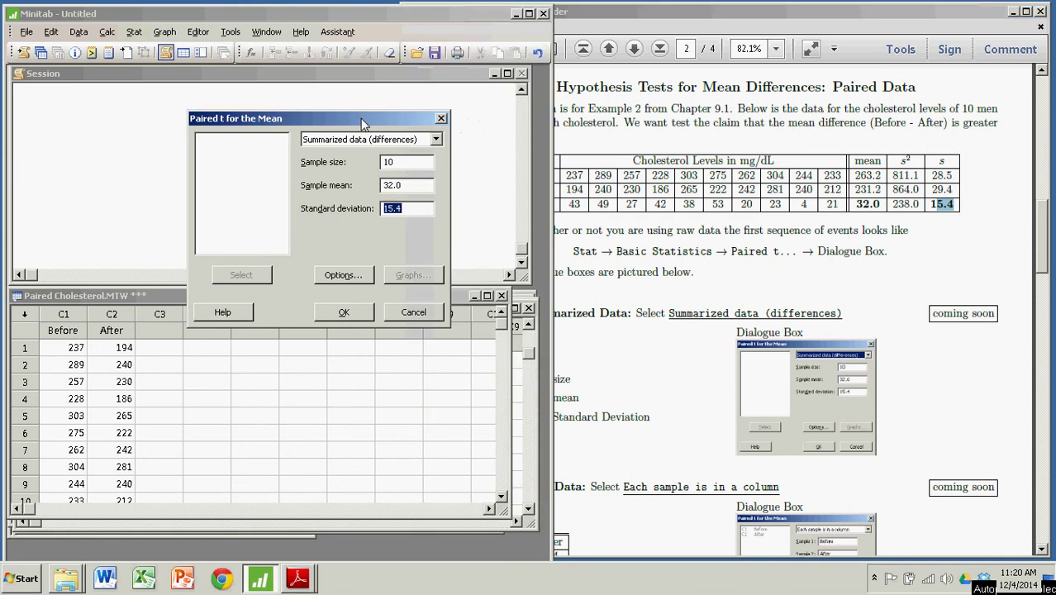
Open the paired t Options and check the hypothesized difference of 20 at 95.0 confidence.
left_click(343, 275)
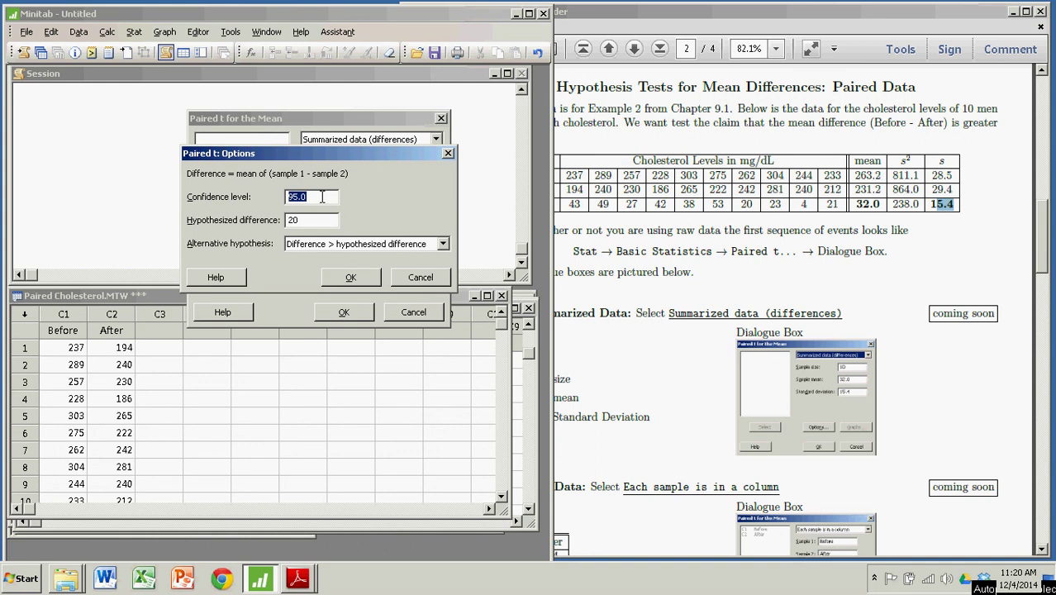
left_click(312, 220)
double_click(307, 220)
left_click(307, 220)
left_click_drag(287, 220, 308, 220)
left_click(312, 220)
Set the alternative to 'Difference > hypothesized difference' and confirm the options.
left_click(443, 244)
left_click(395, 258)
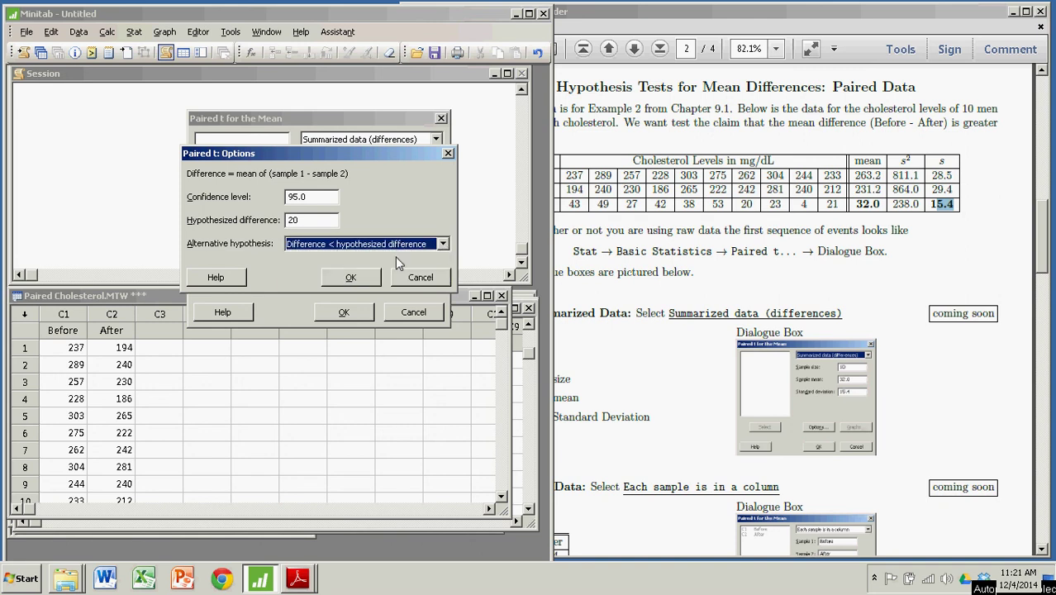
left_click(443, 245)
left_click(361, 268)
left_click(442, 245)
left_click(361, 278)
left_click(312, 220)
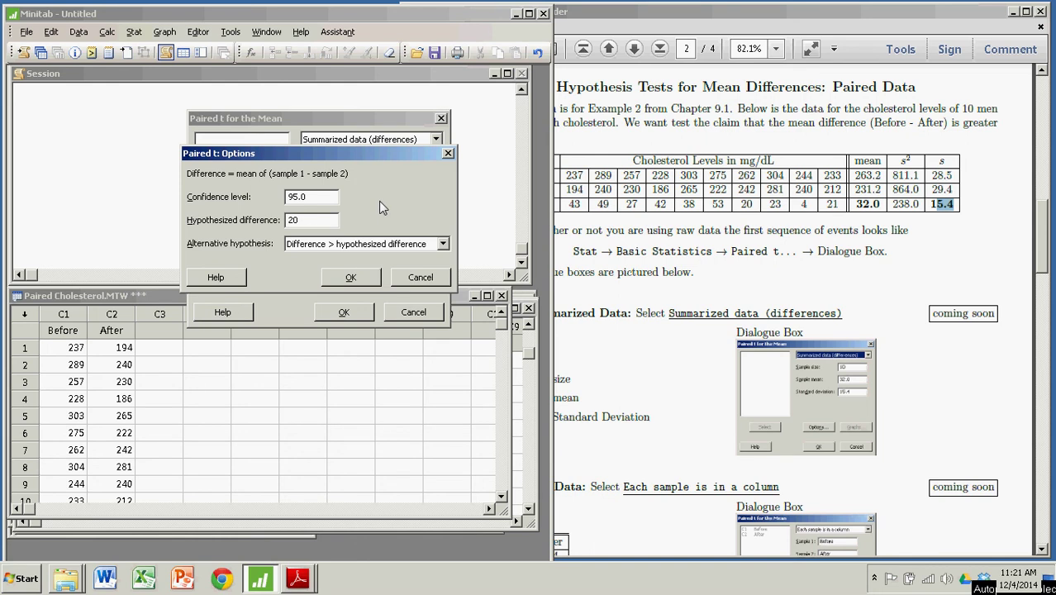
left_click(363, 273)
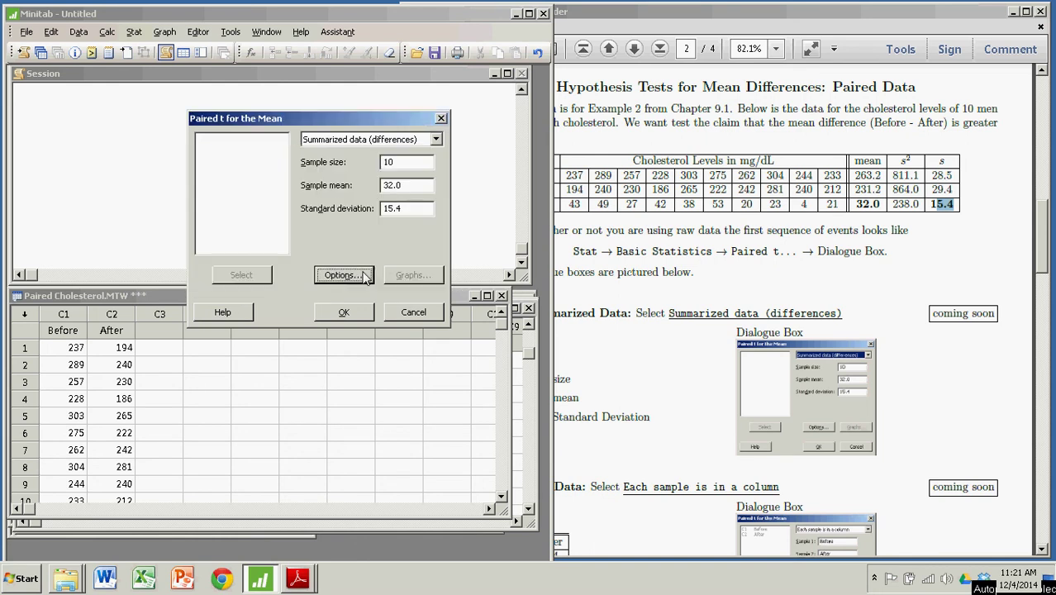
Run the paired t test and highlight the difference statistics and the T-Value of 2.46.
left_click(345, 311)
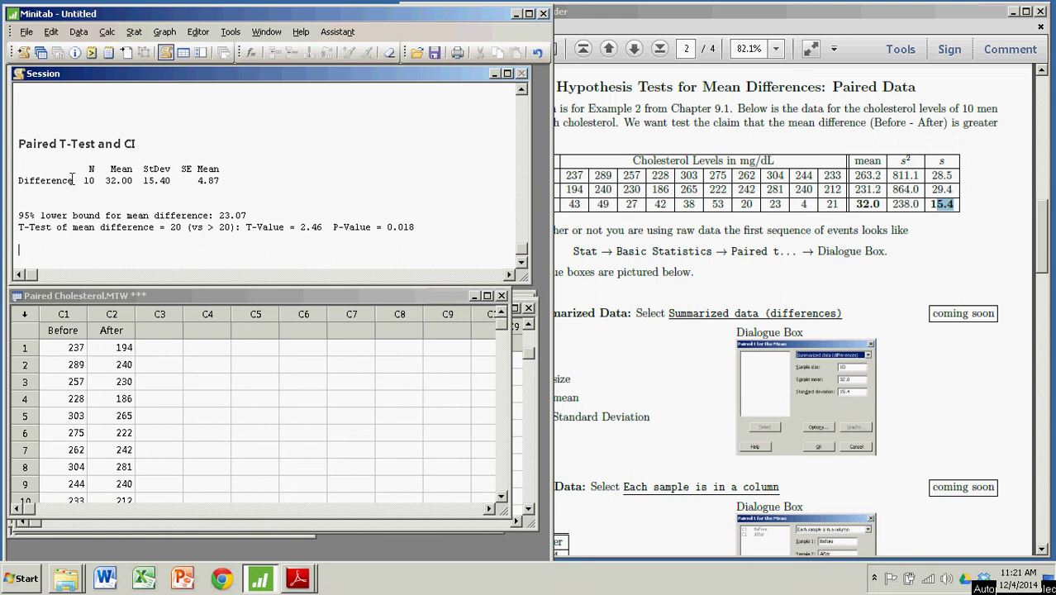
left_click_drag(86, 180, 220, 179)
left_click_drag(20, 227, 242, 226)
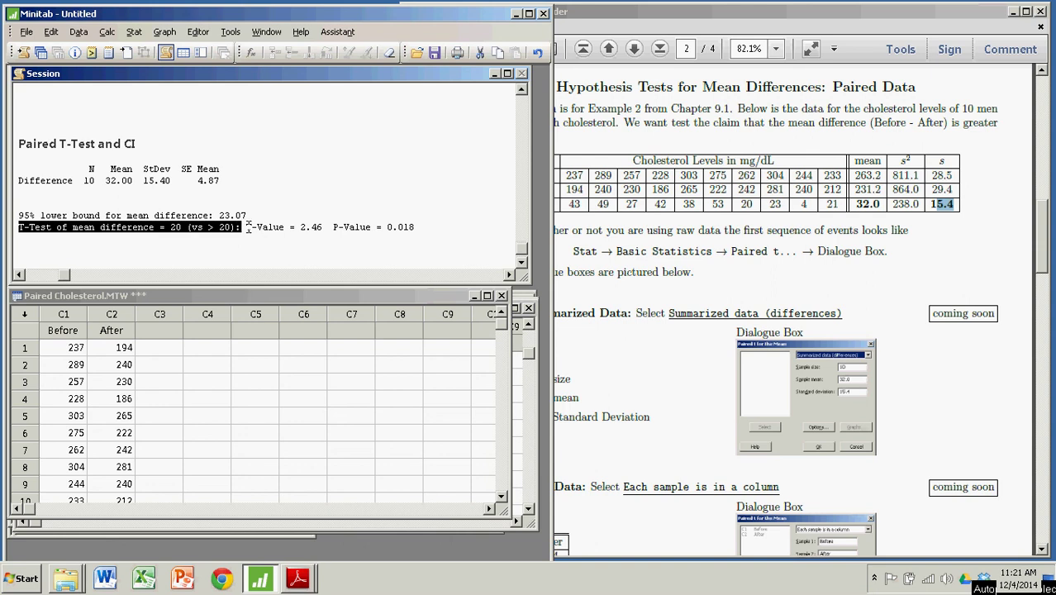
left_click_drag(246, 227, 325, 228)
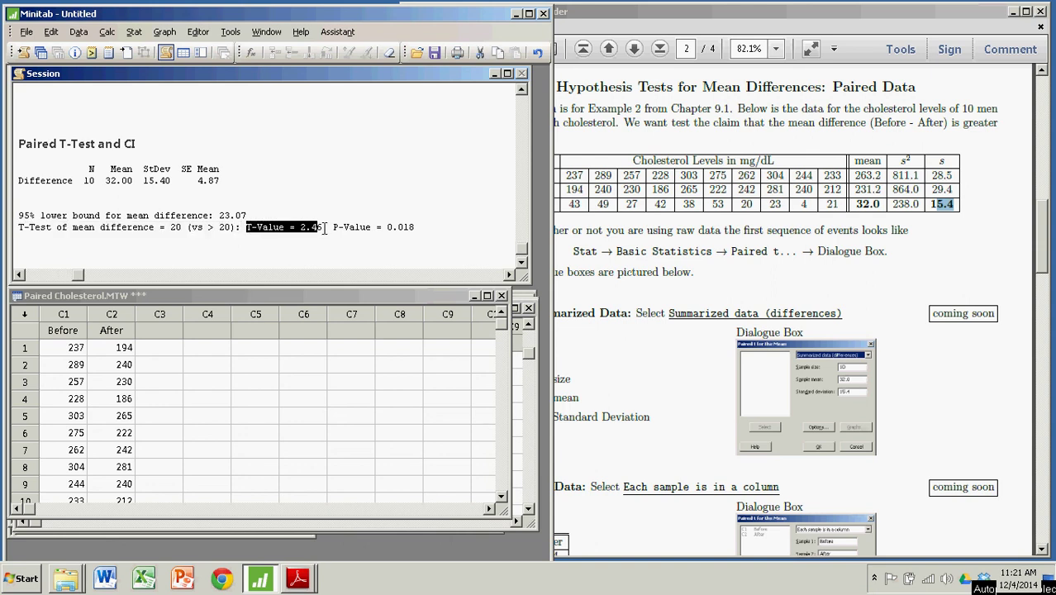
Highlight the P-Value of 0.018 and compare it against the PDF instructions.
left_click(324, 227)
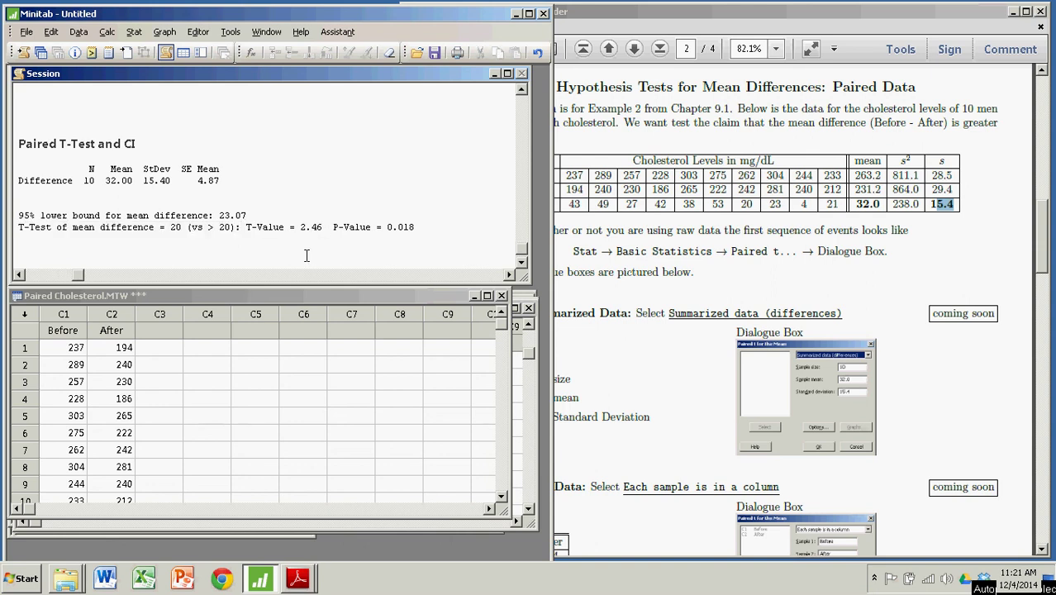
left_click_drag(334, 228, 416, 227)
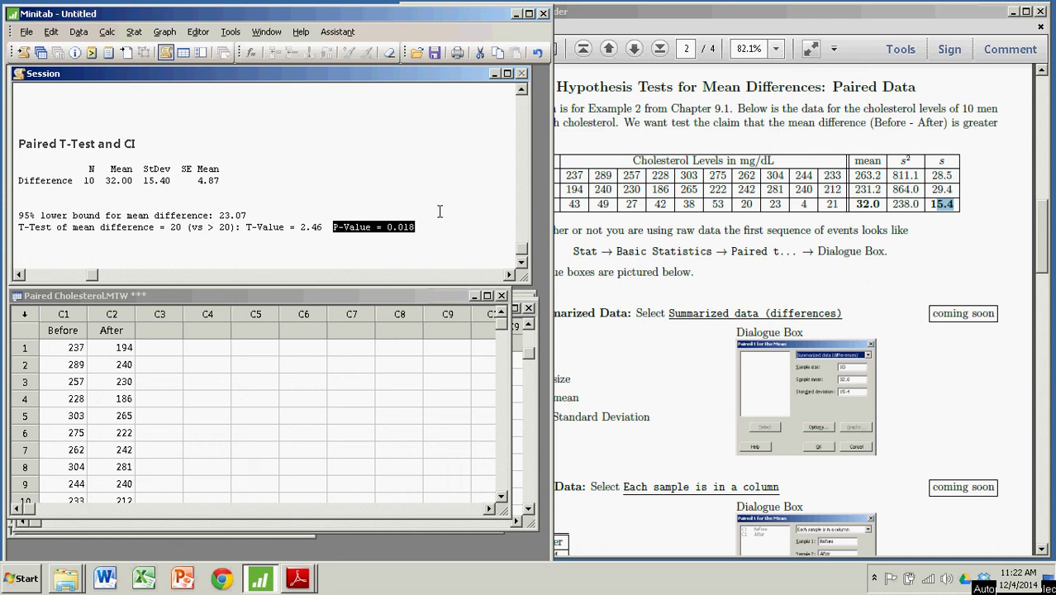
left_click(332, 227)
left_click_drag(332, 227, 416, 227)
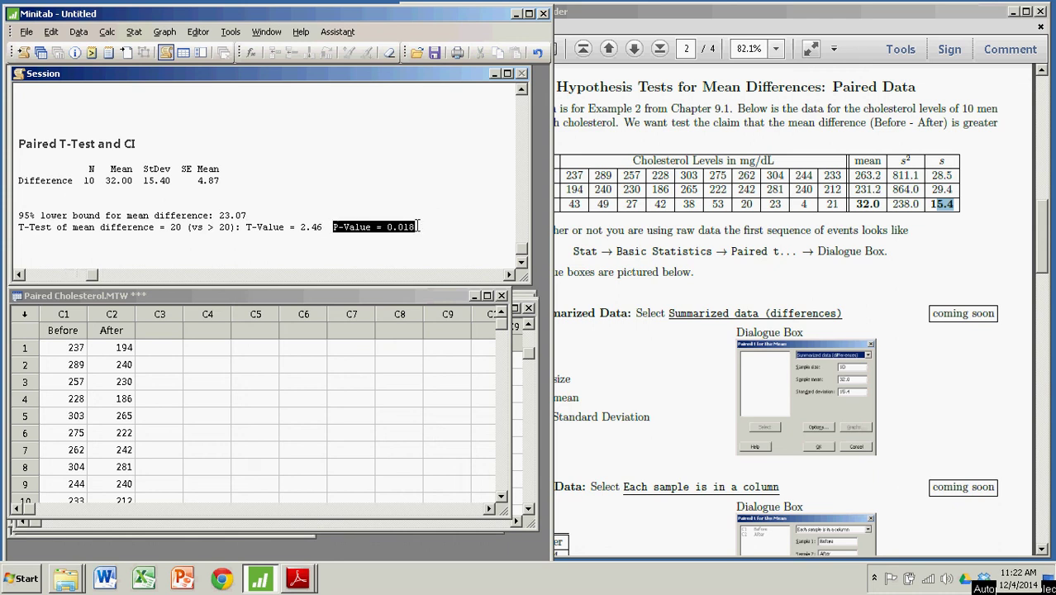
left_click(726, 272)
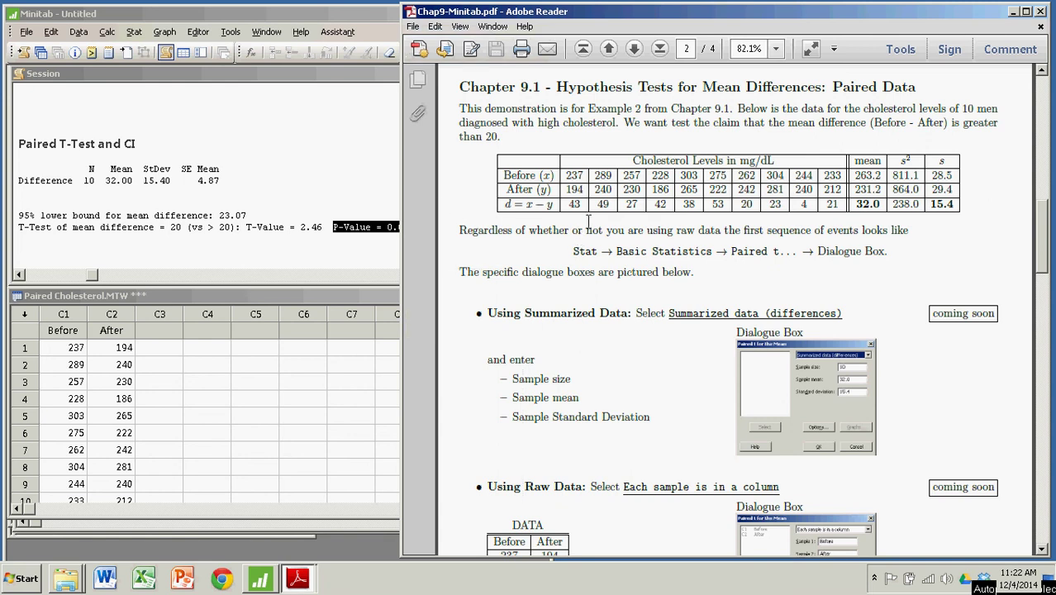
left_click(326, 174)
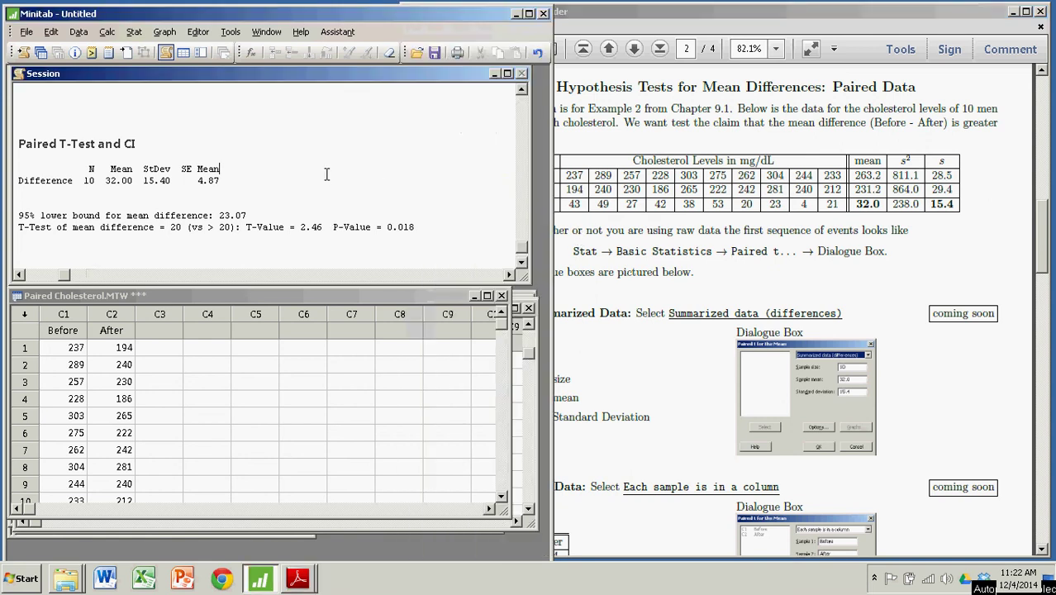